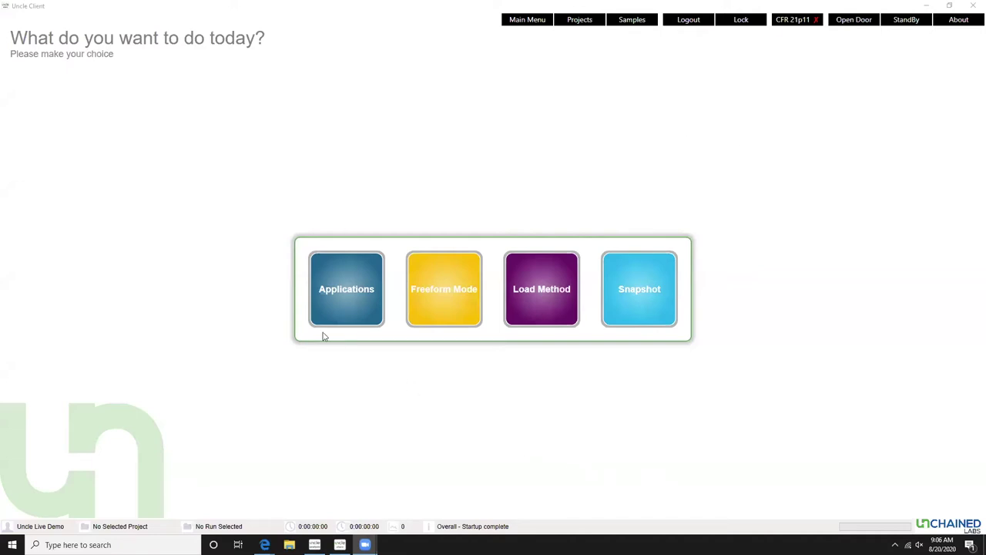
Create a Viral Toolbox Capsid Stability & DLS run in Uncle Live Demo using the AAV Live Demo sample set
left_click(351, 292)
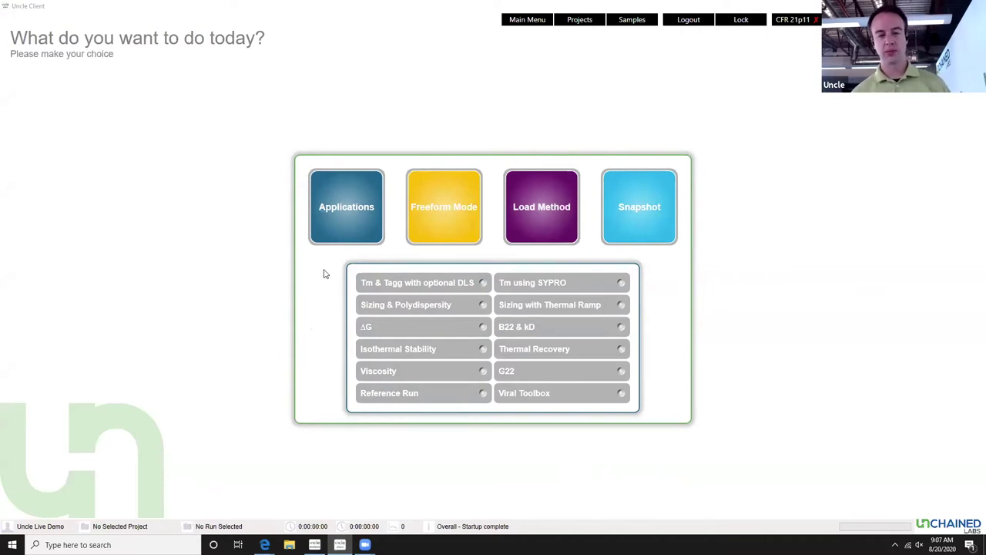
left_click(555, 393)
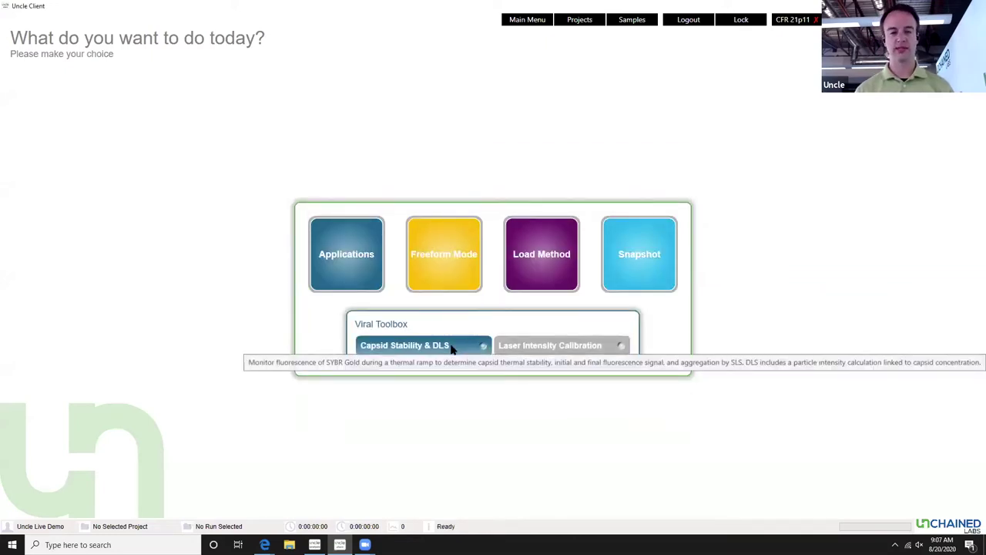
left_click(452, 348)
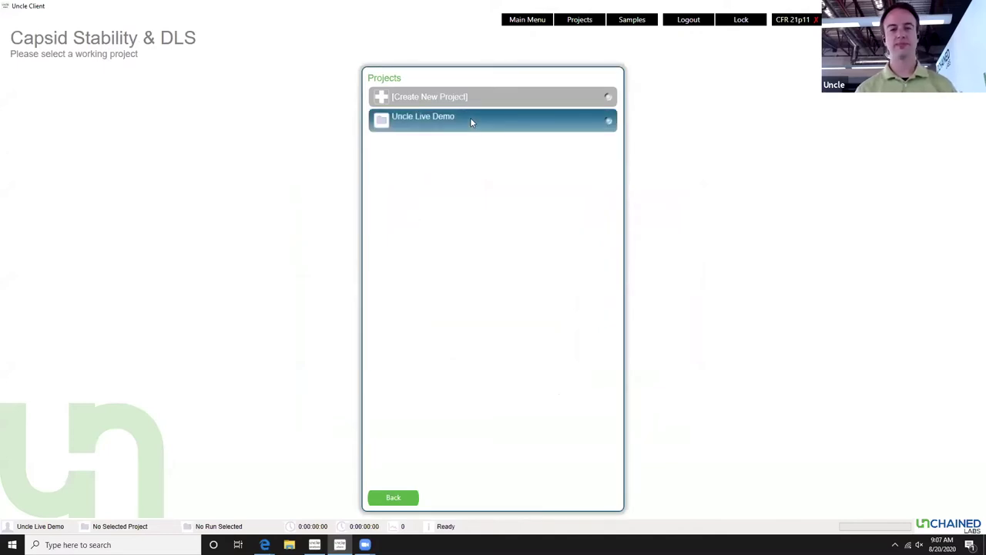
left_click(471, 121)
left_click(623, 339)
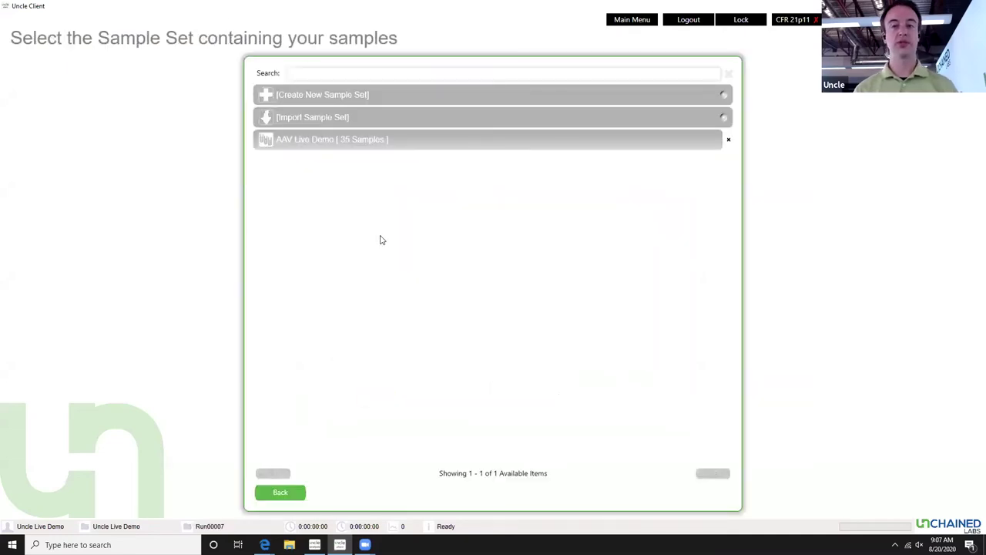
left_click(408, 144)
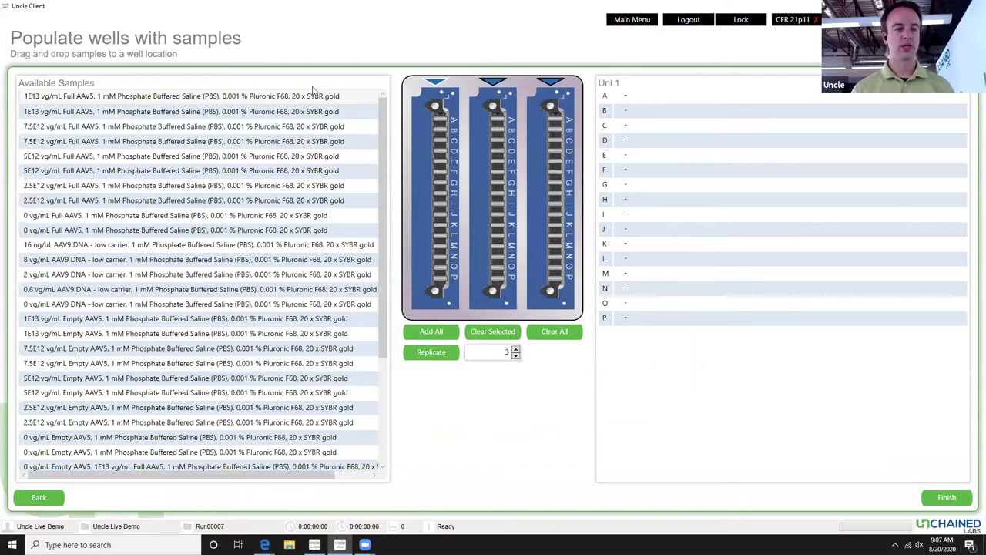
Drop a Full AAV5 sample onto the plate, then fill and clear all wells
left_click_drag(316, 108, 108, 85)
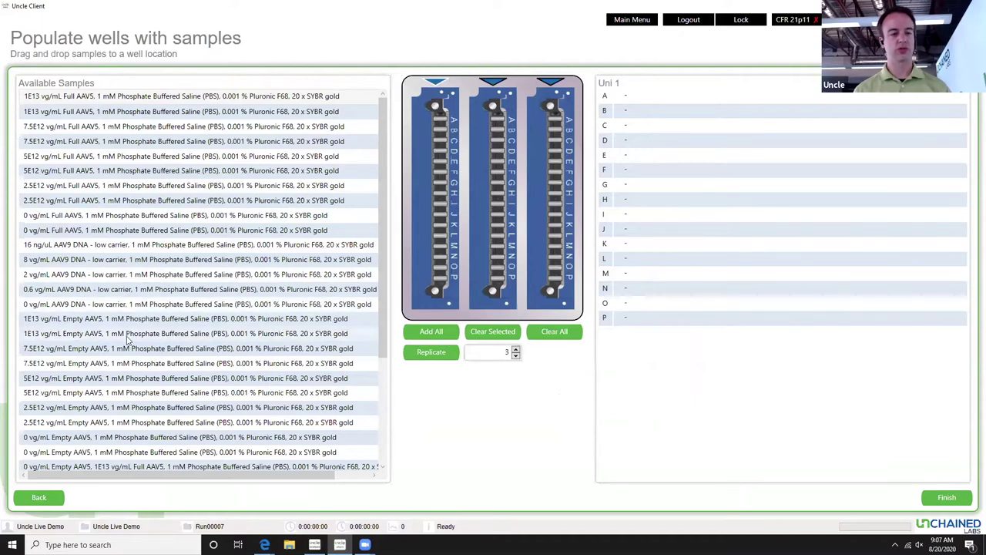
scroll(141, 389, "down", 4)
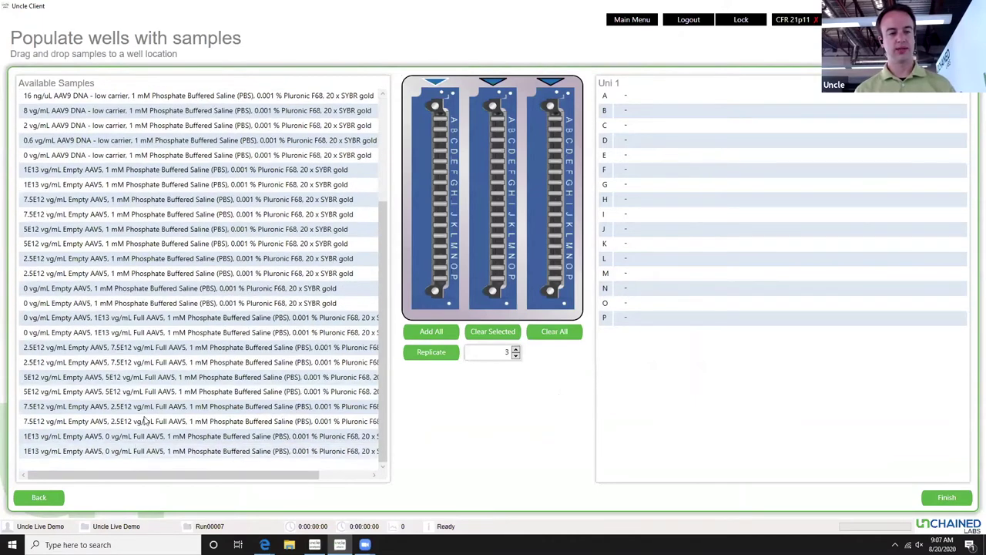
scroll(143, 396, "up", 3)
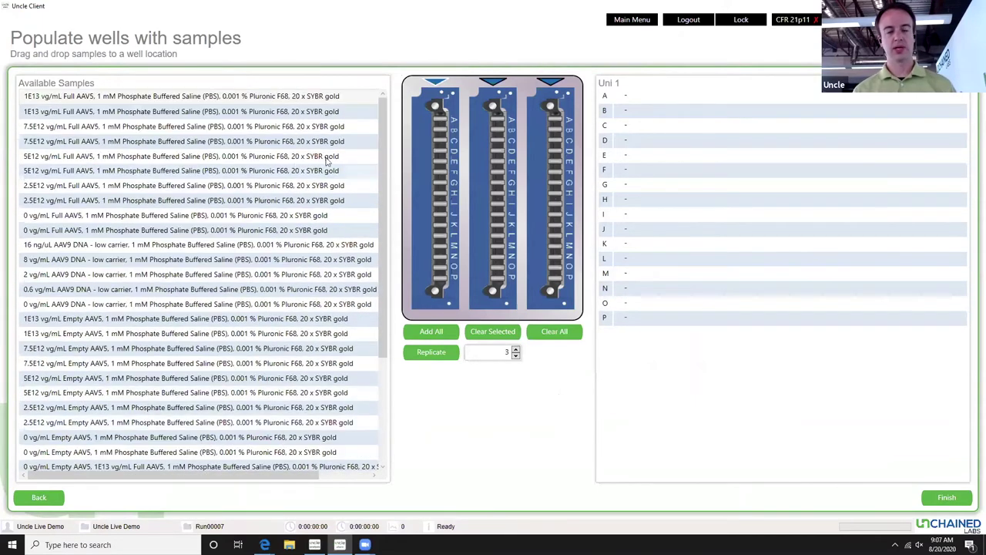
left_click(455, 335)
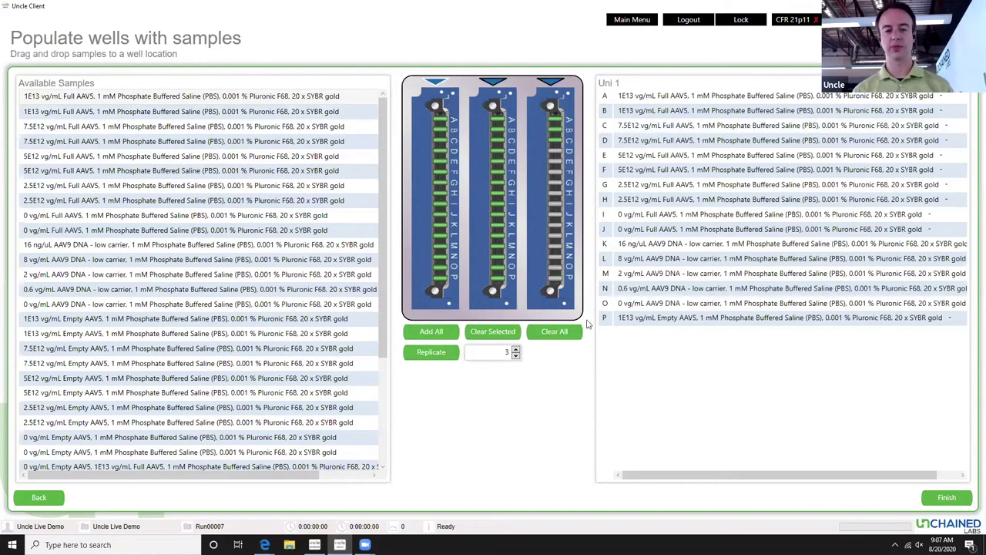
left_click(555, 332)
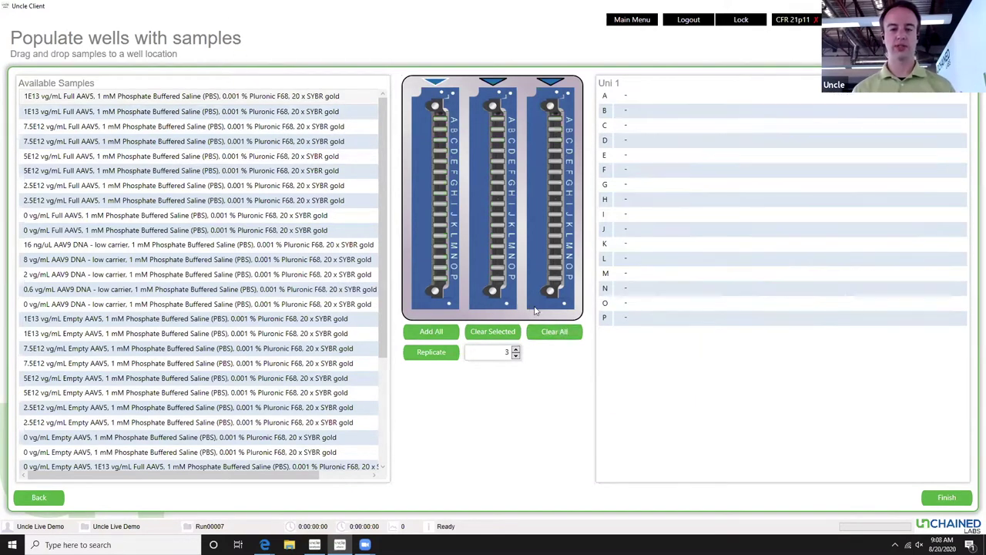
Test 2 replicates and clear them, then fill wells A–P with the first 16 samples and finish
left_click(515, 355)
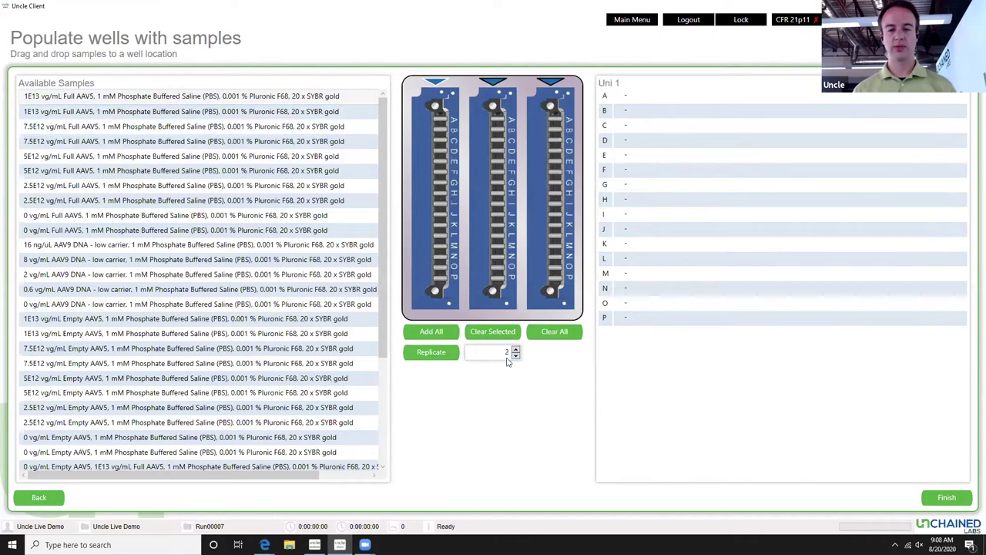
left_click(431, 352)
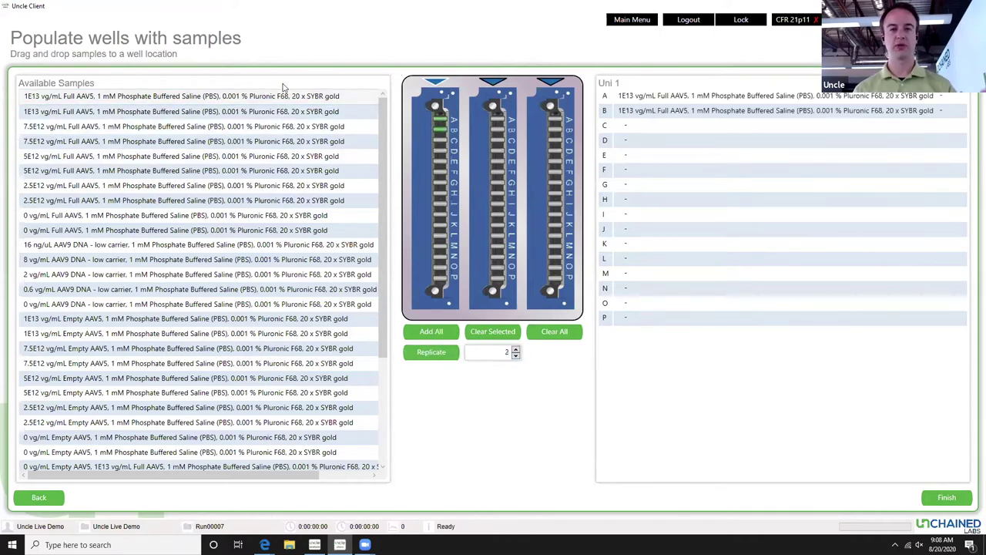
left_click(562, 338)
left_click(434, 333)
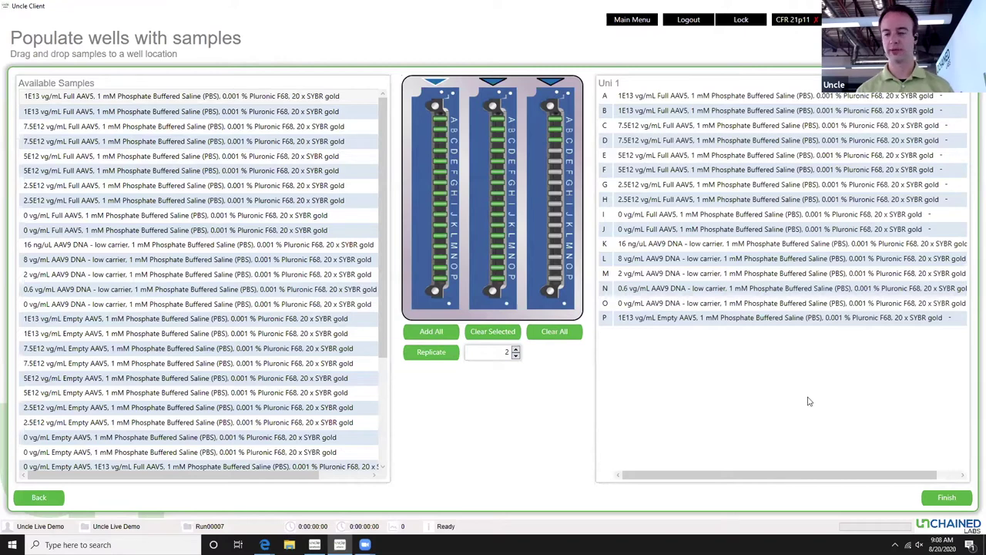
left_click(958, 499)
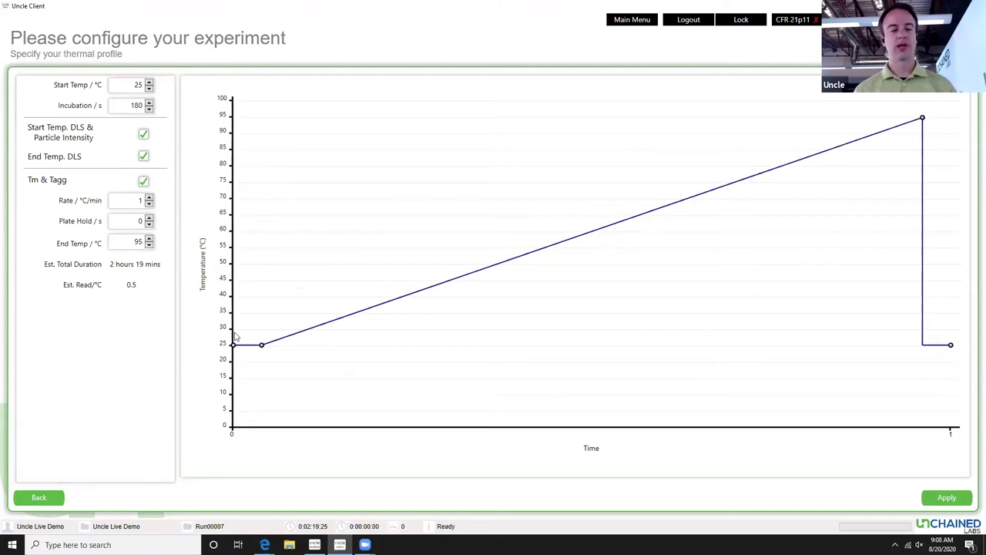
Keep both Start Temp. and End Temp. DLS enabled and apply the 25–95 °C thermal profile
left_click(144, 135)
left_click(143, 157)
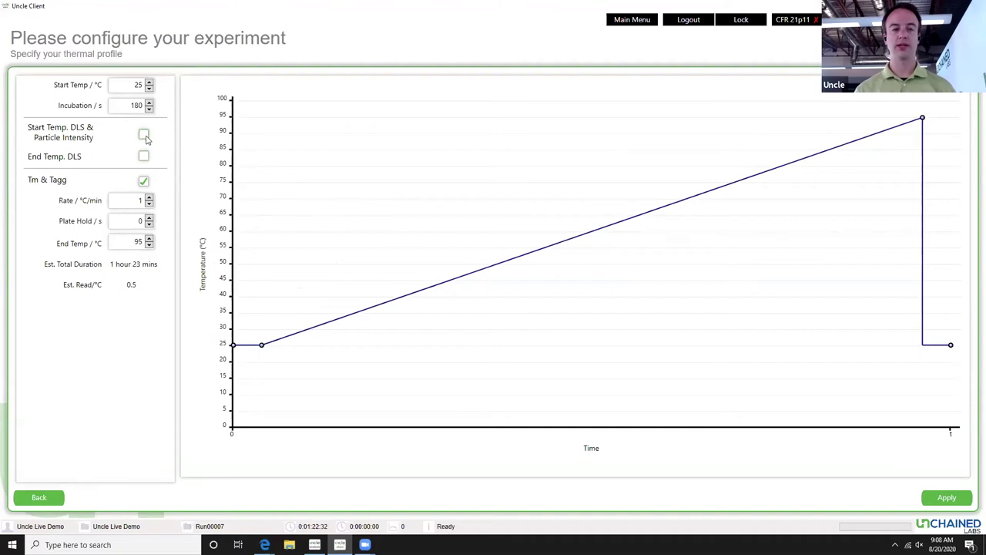
left_click(144, 135)
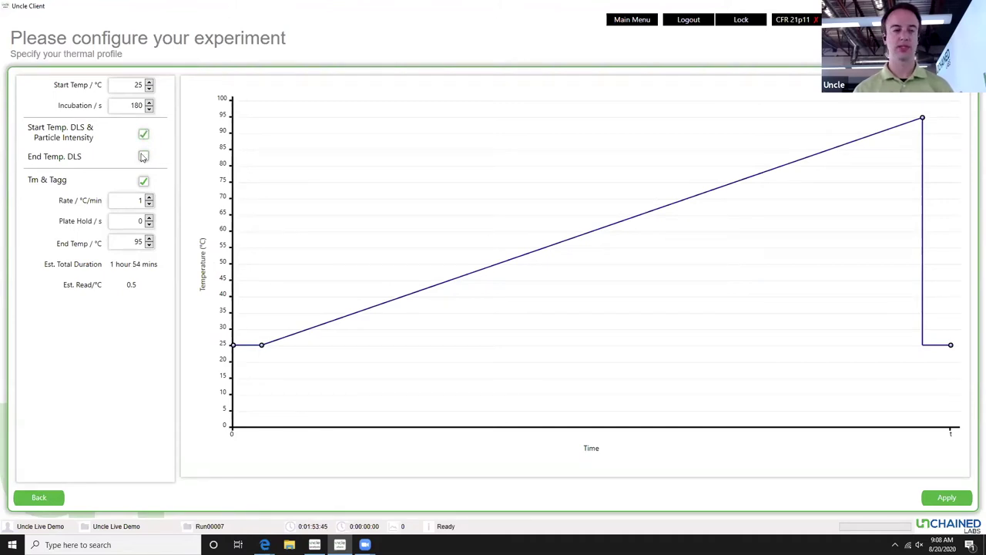
left_click(143, 157)
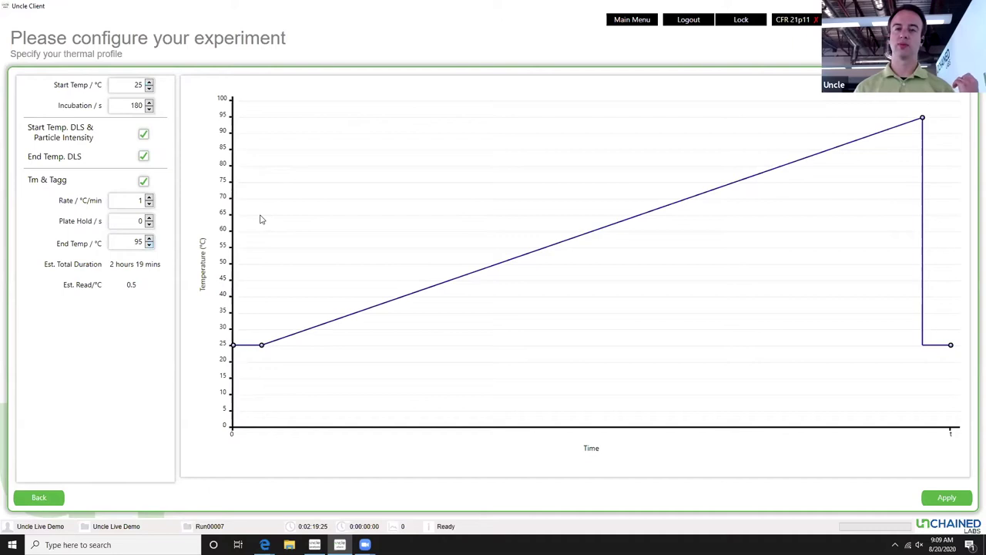
left_click(947, 498)
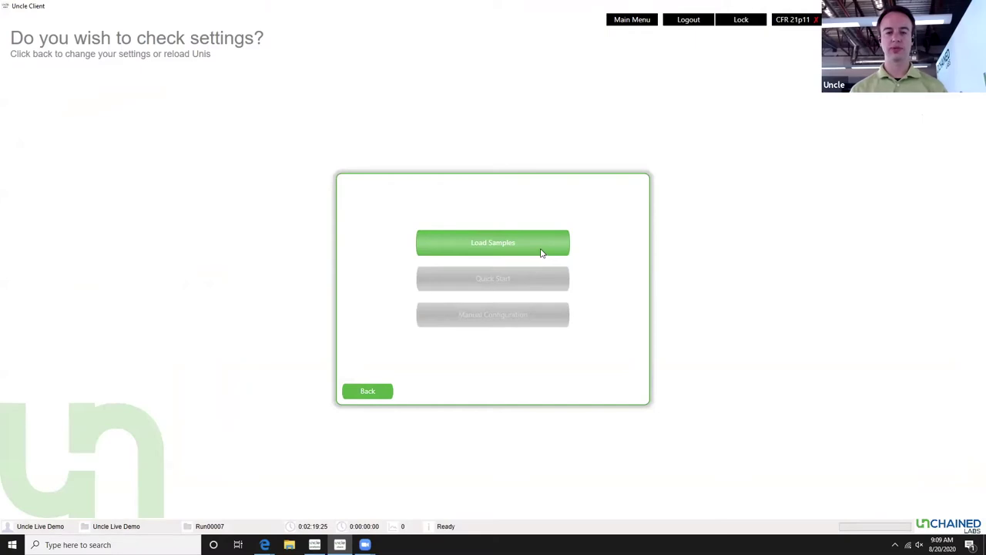
Open the door for loading new samples, skip the start temperature, and close the door
left_click(546, 244)
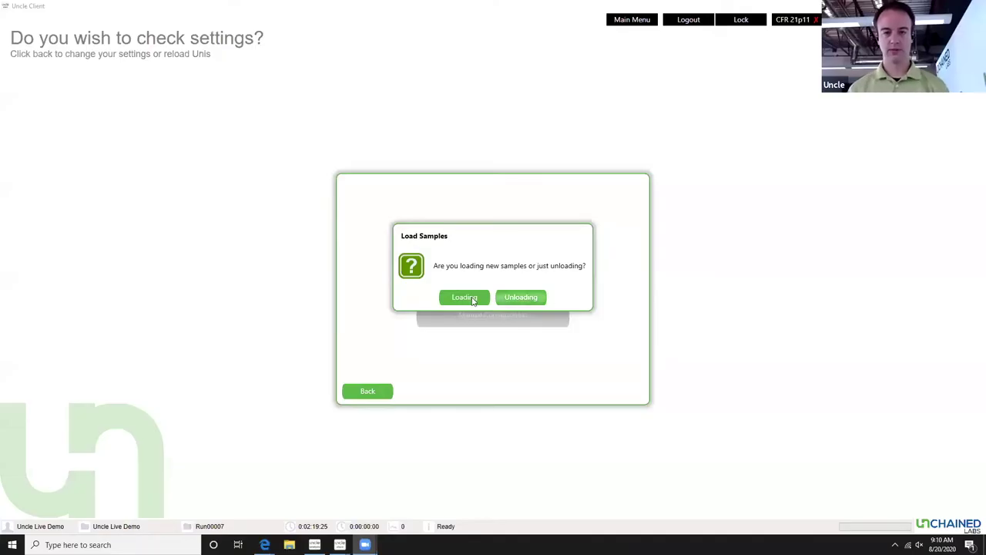
left_click(470, 297)
left_click(530, 299)
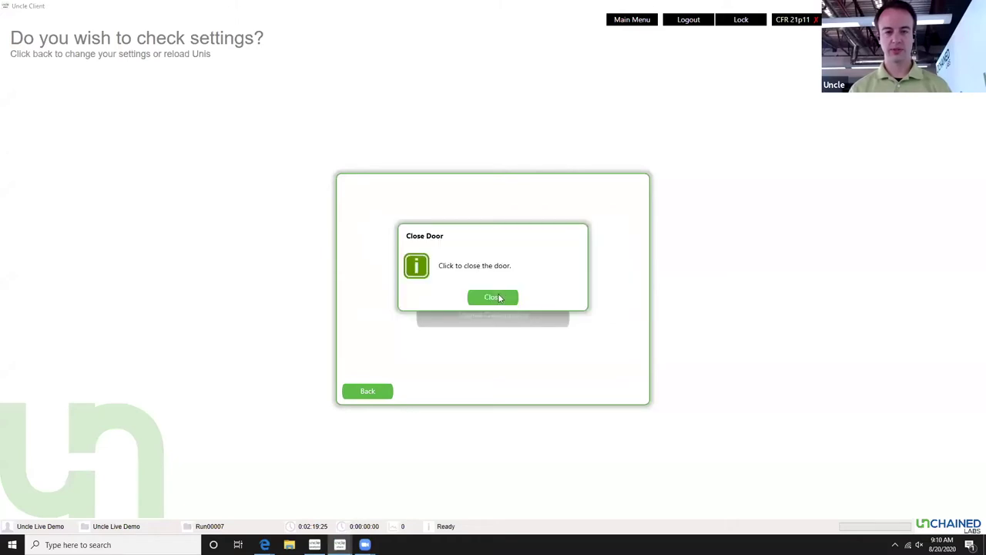
left_click(500, 298)
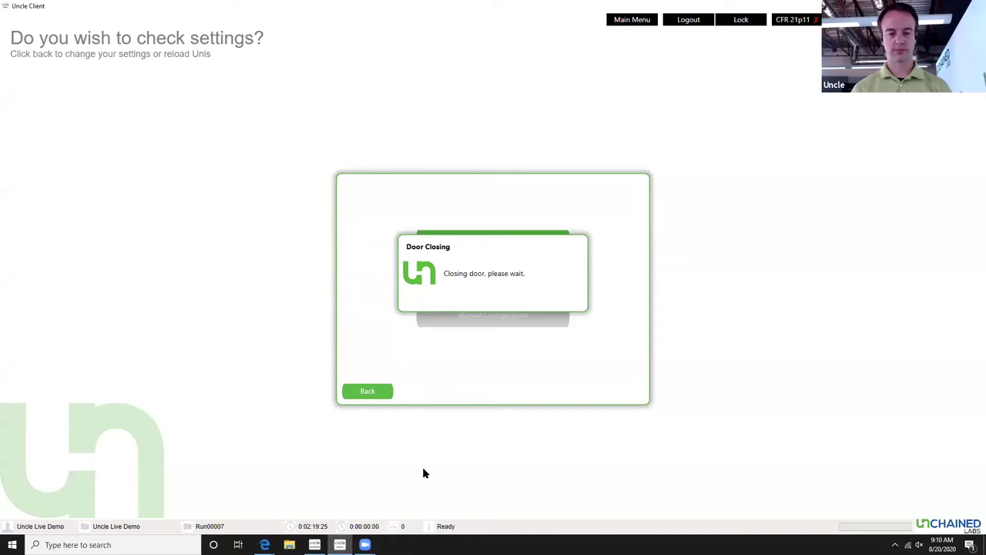
Quick Start Run00007, then view the AAV5 Dilution Demo.uni capsid stability results
left_click(315, 545)
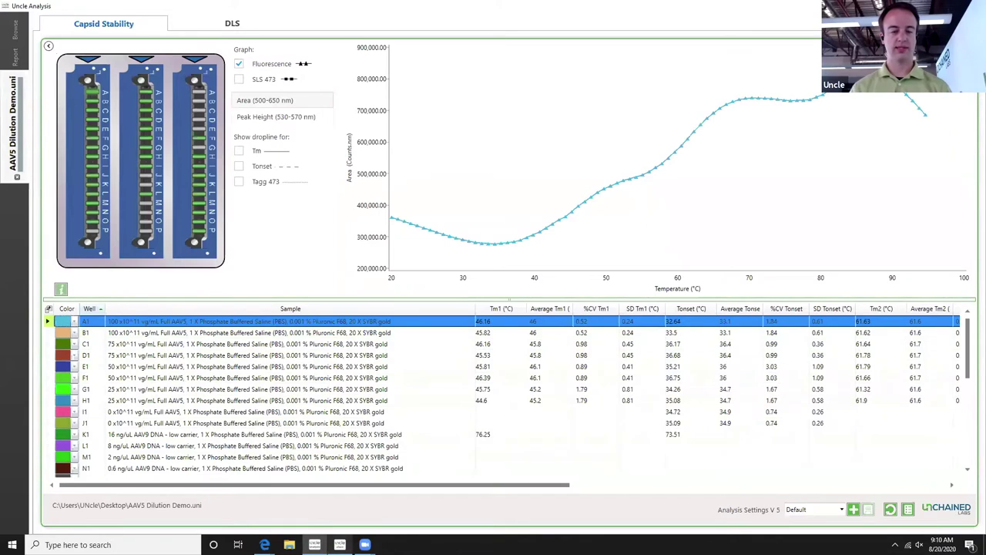
mouse_move(340, 544)
left_click(340, 502)
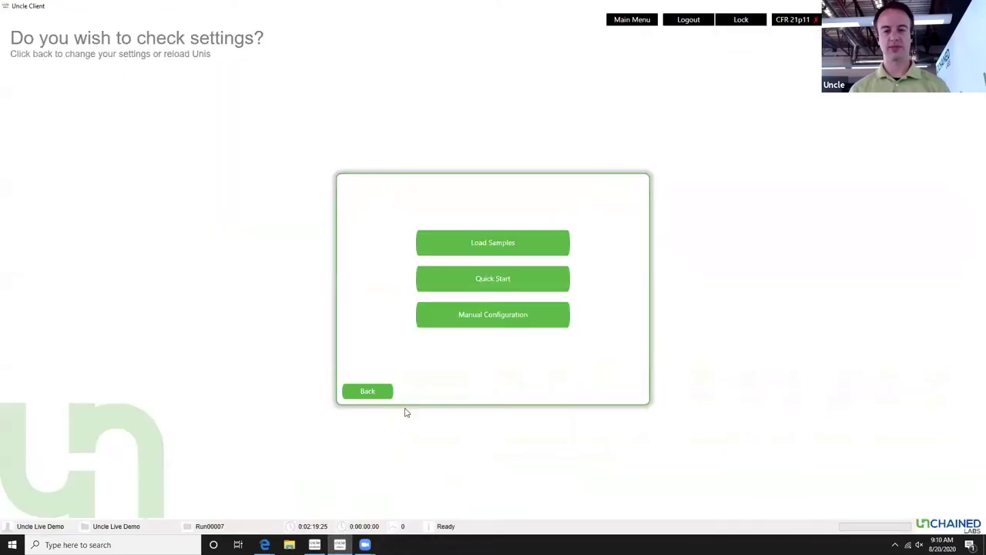
left_click(528, 284)
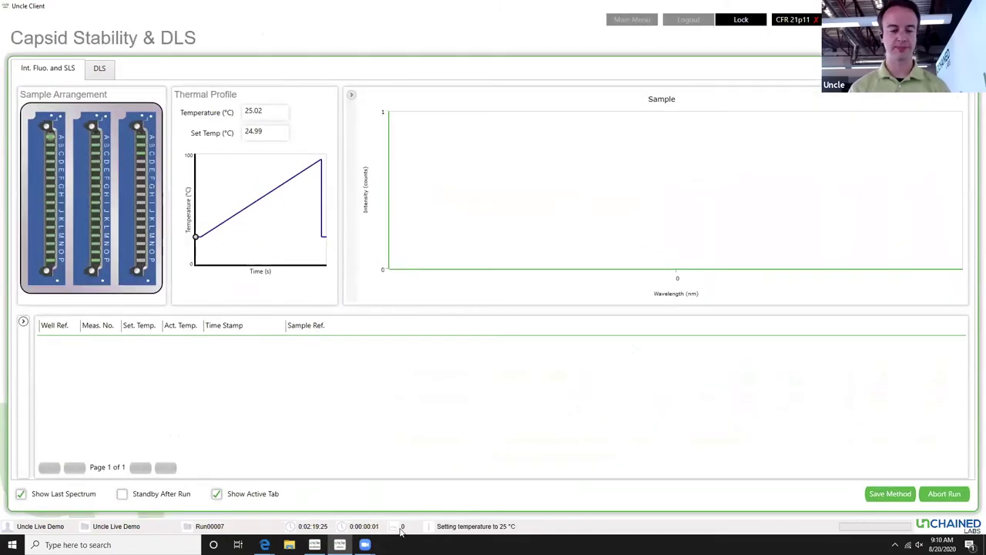
left_click(315, 545)
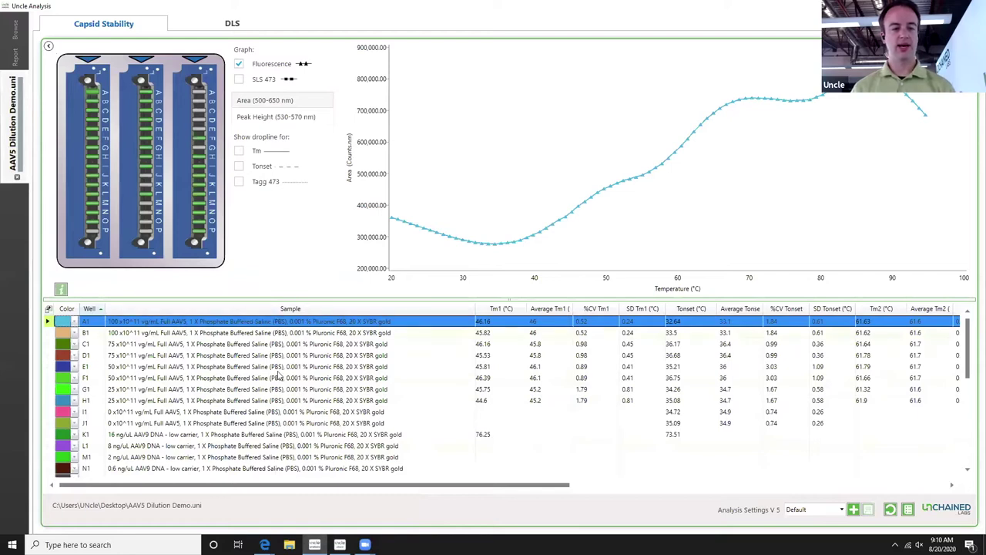
Plot well A1 with the SLS 473 curve, Tagg 473 and Tm droplines shown
left_click(271, 427, "shift")
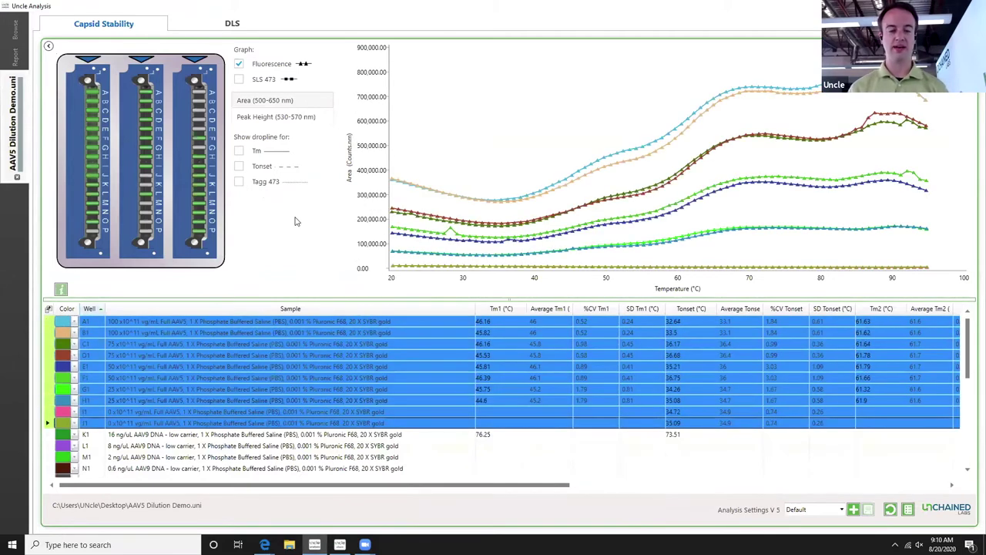
left_click(293, 322)
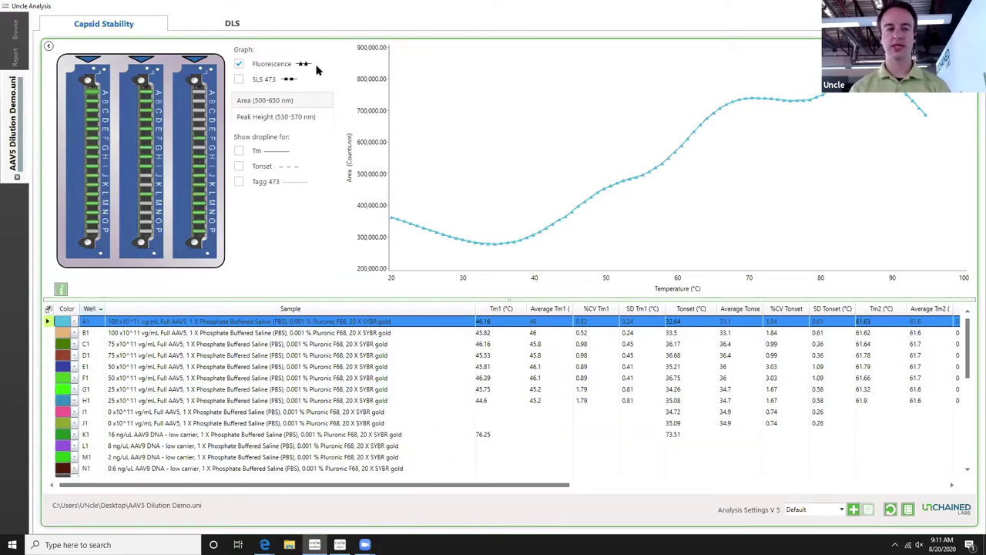
left_click(239, 80)
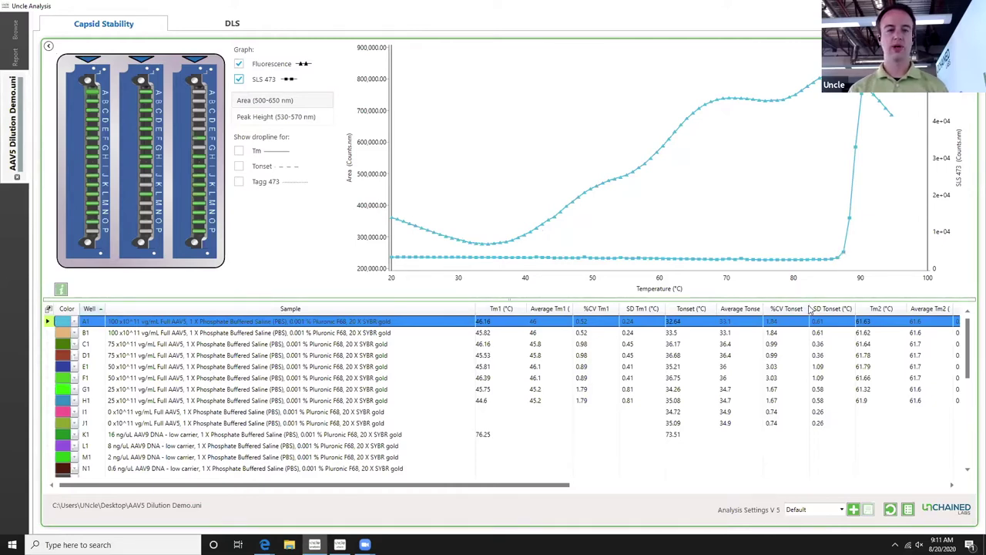
left_click(239, 181)
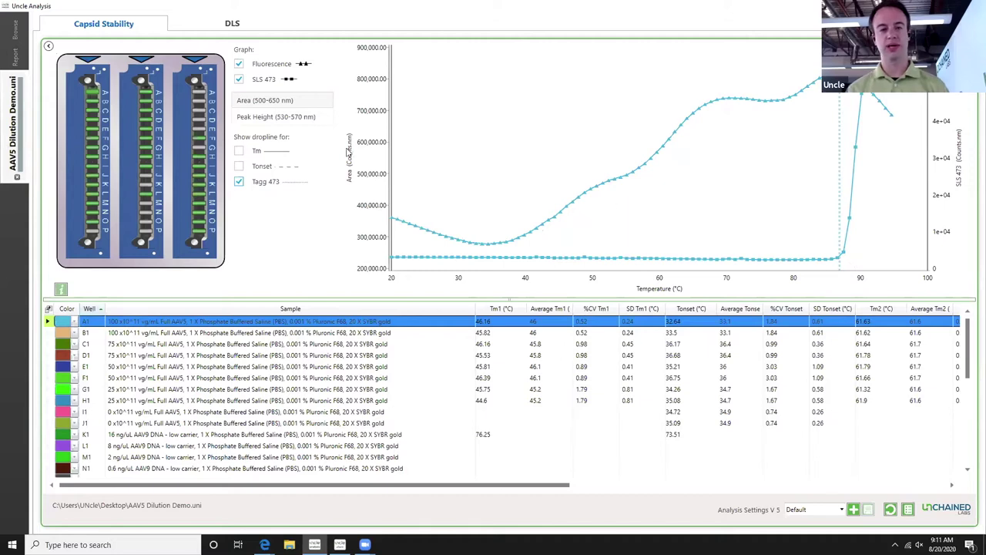
left_click(239, 151)
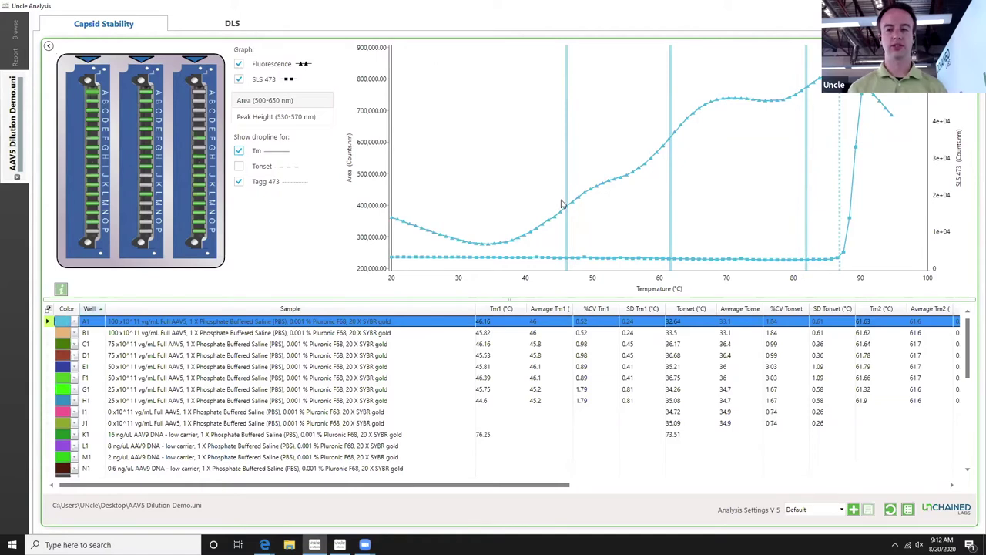
Hide the Tm, Tagg and SLS 473 traces and overlay wells A1–J1
left_click(240, 182)
left_click(238, 150)
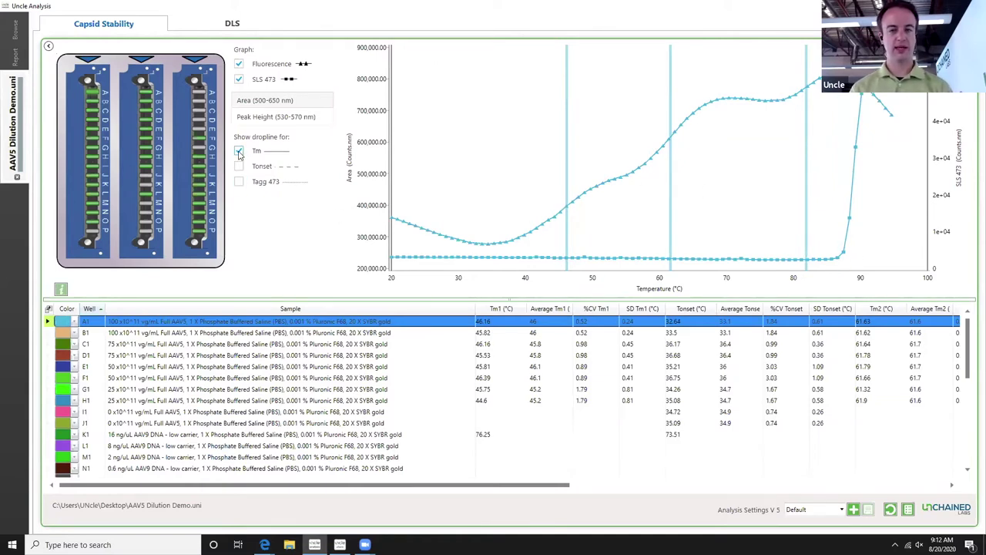
left_click(239, 80)
left_click_drag(293, 332, 297, 409)
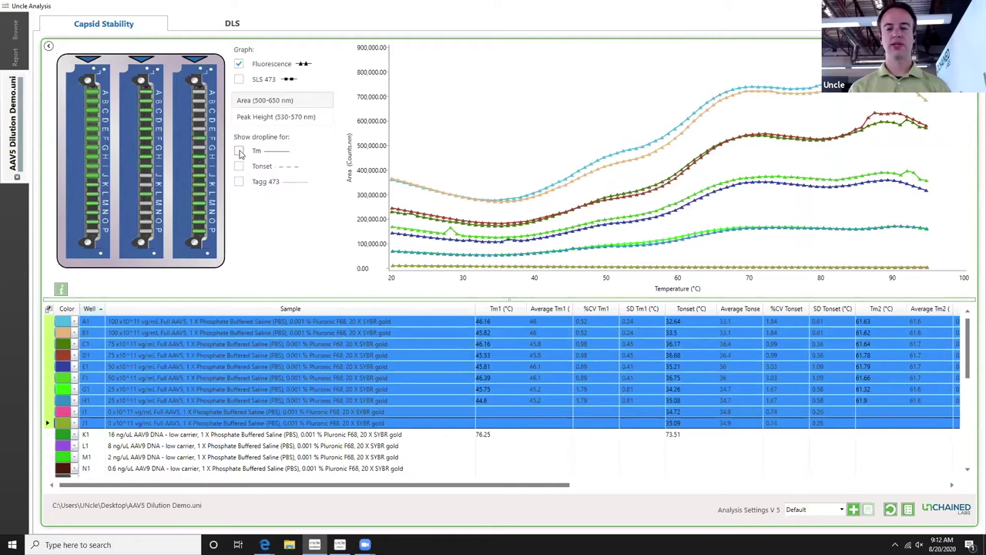
Briefly show Tm droplines and SLS 473, then plot only well L1's 8 ng/uL AAV9 DNA curve
left_click(238, 151)
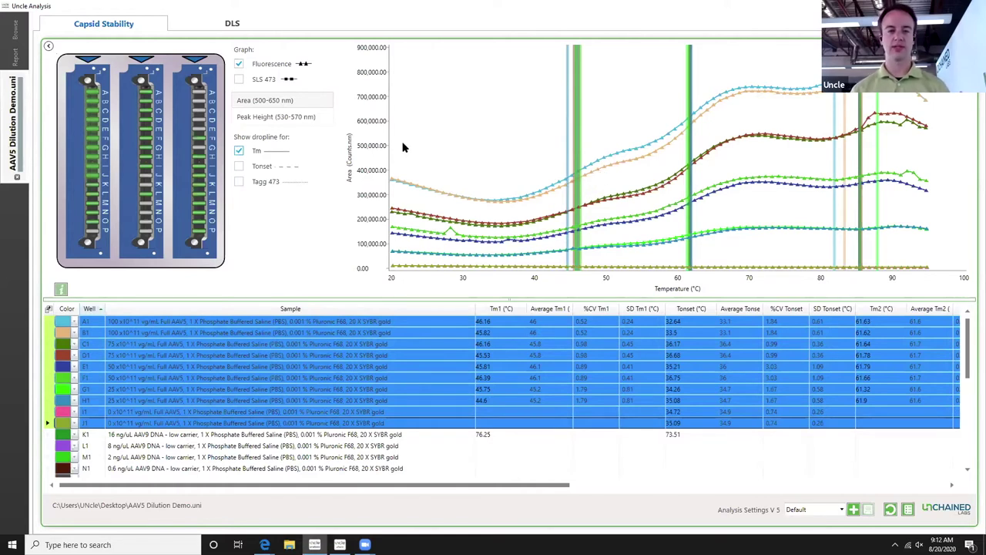
left_click(239, 151)
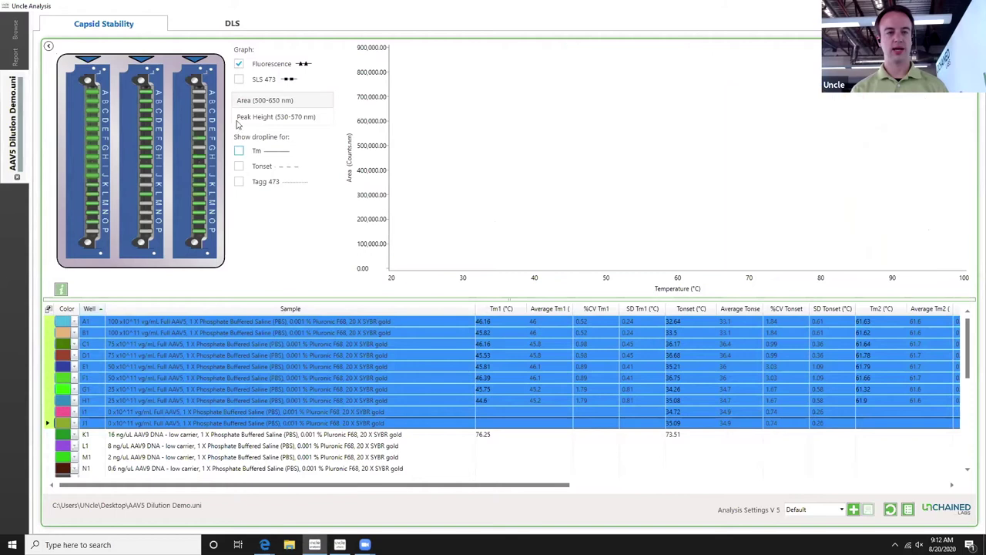
left_click(239, 80)
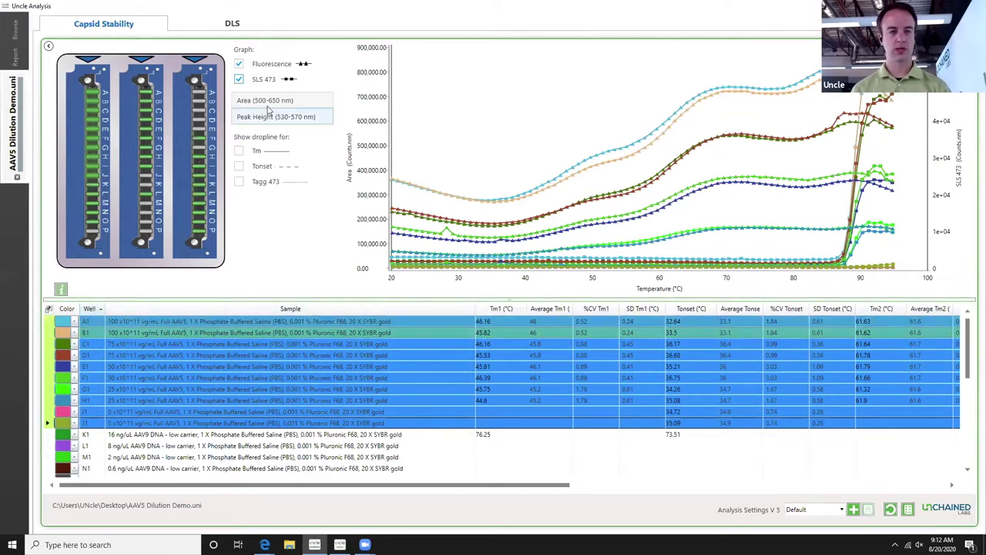
left_click(239, 80)
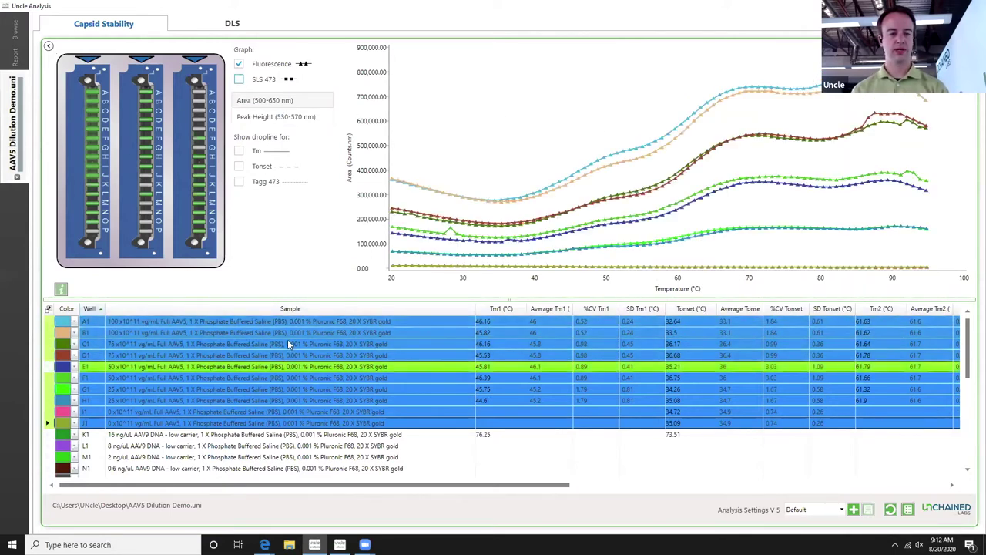
left_click(281, 446)
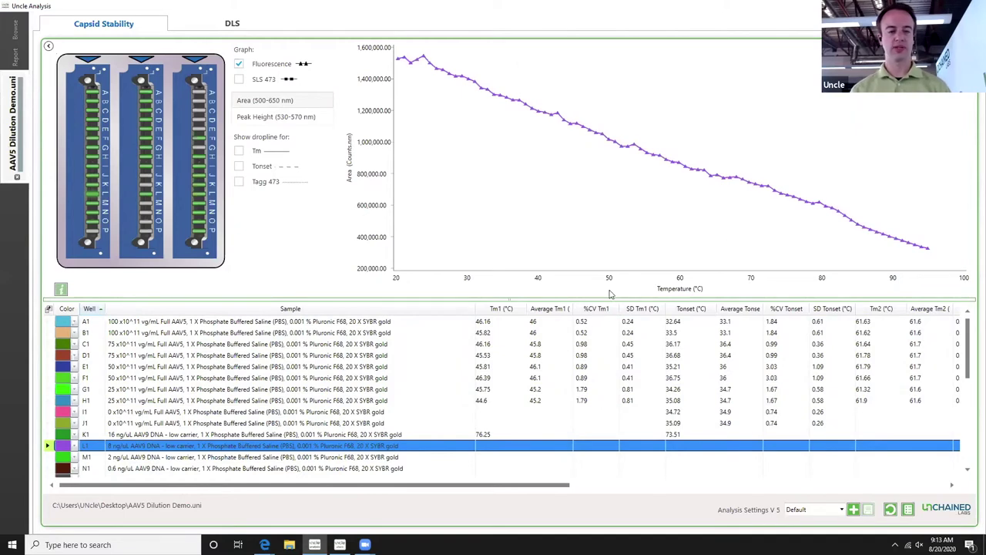
Browse the curves of wells B2 and B1, then plot well F3's Full AAV5 mix curve
scroll(332, 423, "down", 1)
scroll(332, 423, "down", 1)
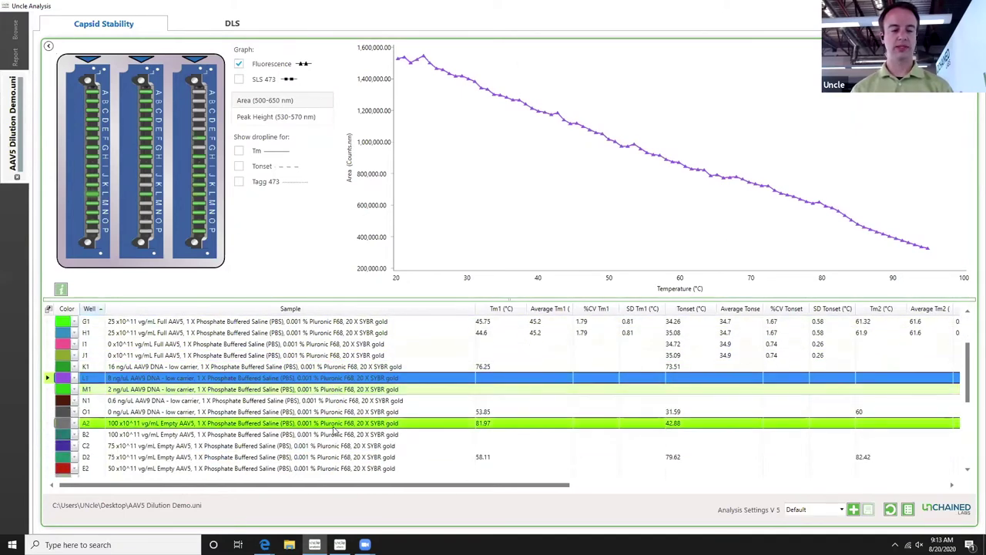
left_click(312, 435)
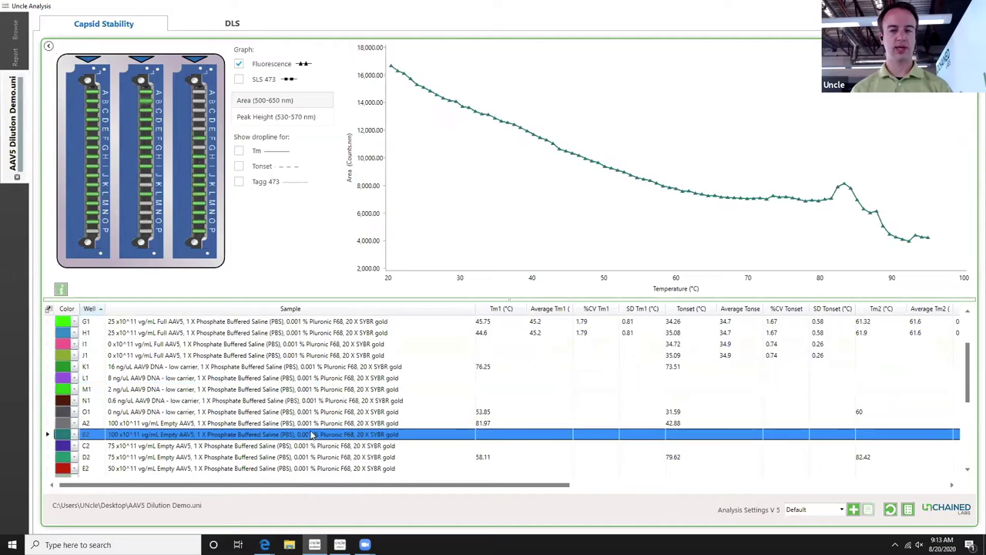
scroll(354, 342, "up", 2)
left_click(355, 333)
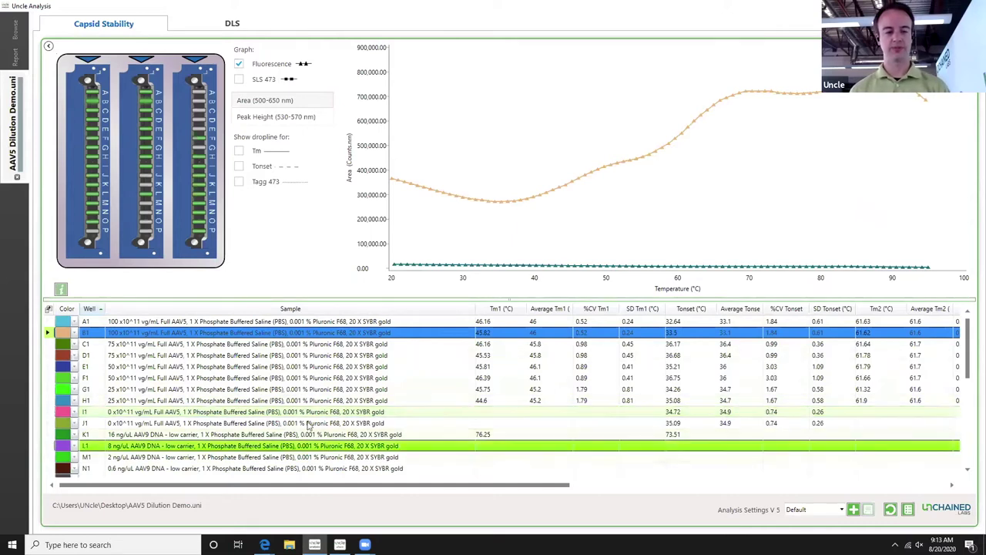
scroll(297, 408, "down", 2)
scroll(296, 409, "down", 4)
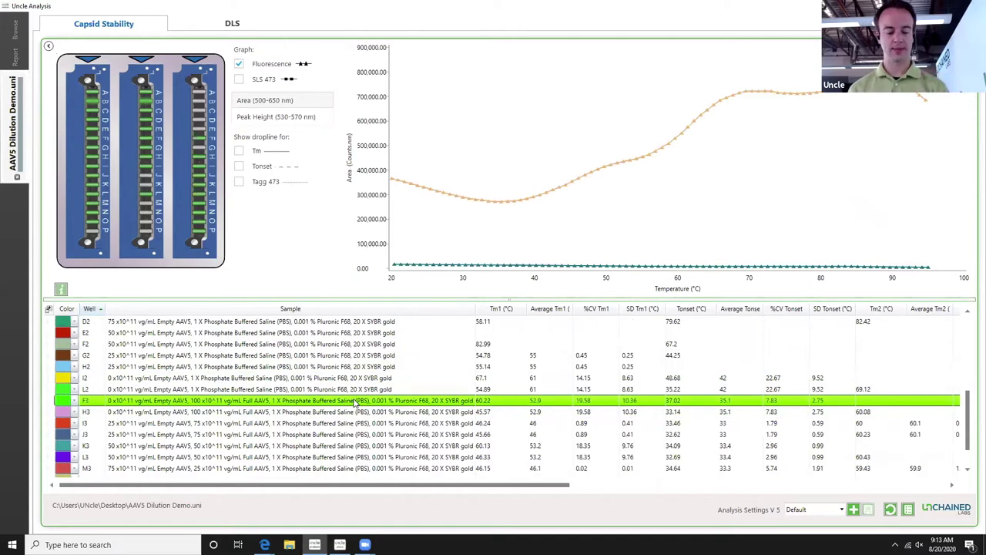
left_click(356, 403)
Select wells F3–P3, then reselect full AAV5 wells A1 through J1
scroll(351, 416, "down", 1)
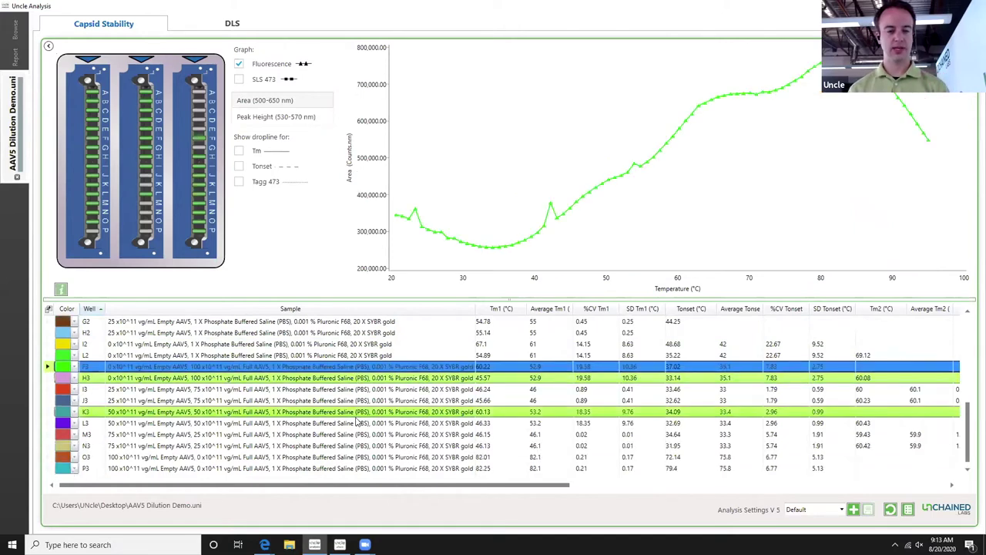
left_click(336, 467, "shift")
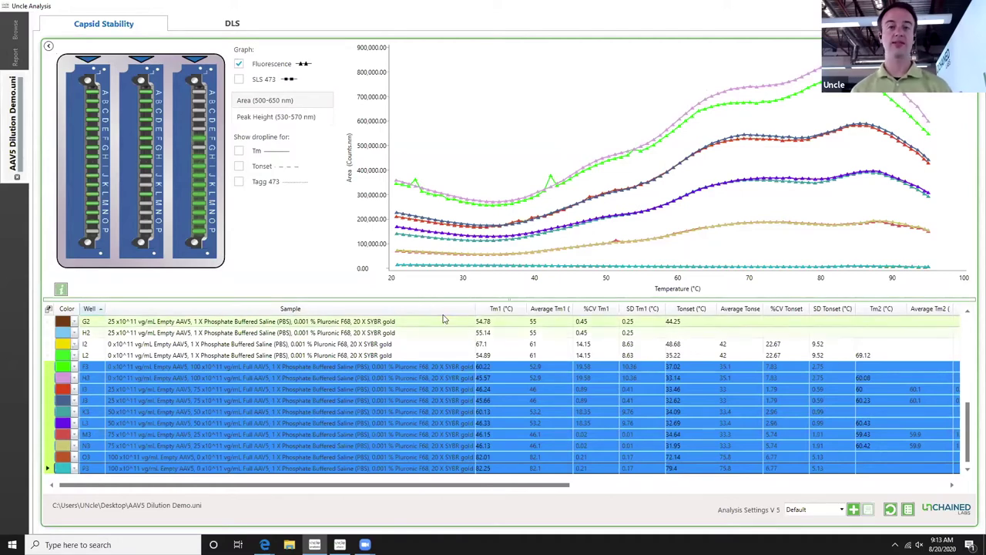
scroll(291, 377, "up", 7)
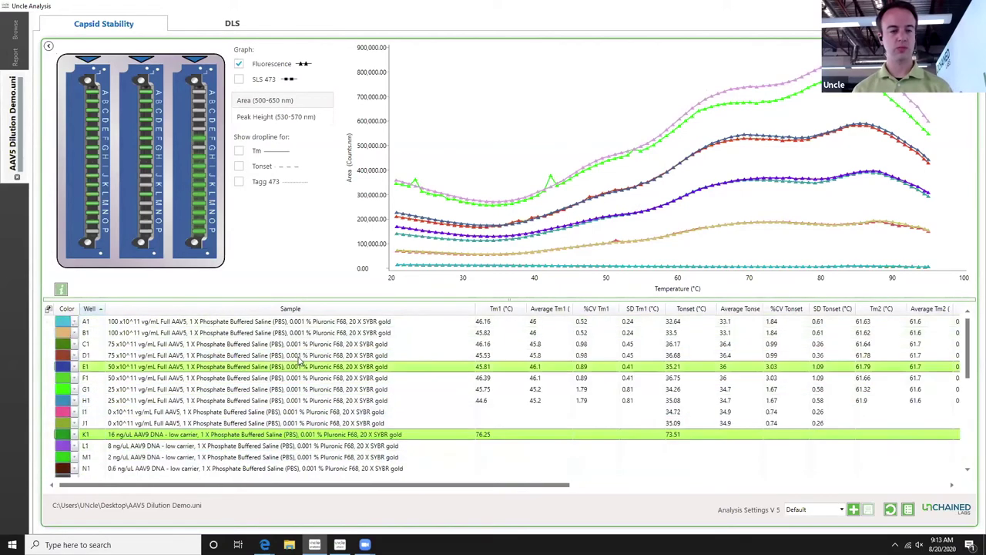
left_click(324, 326)
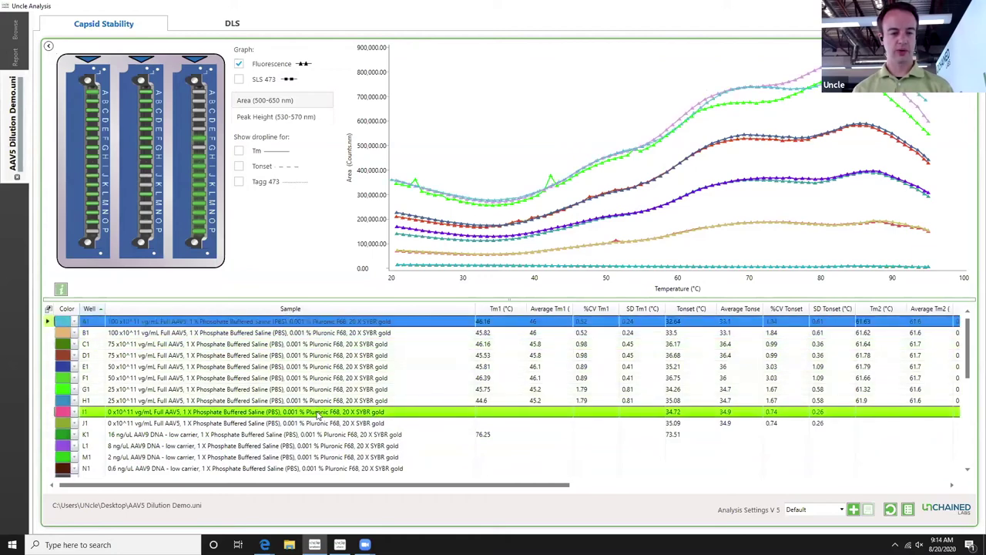
left_click(329, 412, "shift")
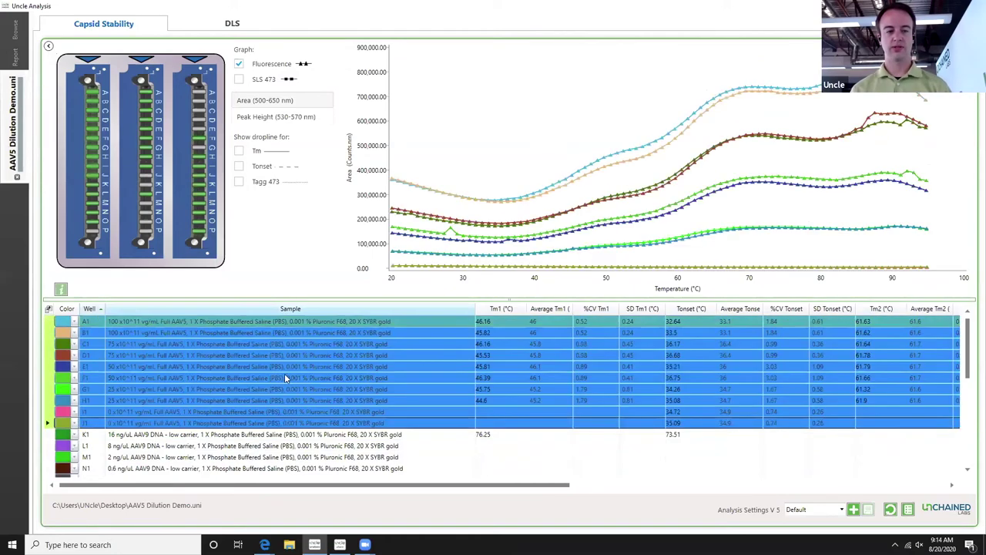
Add the mixed empty/full AAV5 wells F3 through P3 to the overlay
scroll(369, 415, "down", 3)
scroll(369, 415, "down", 4)
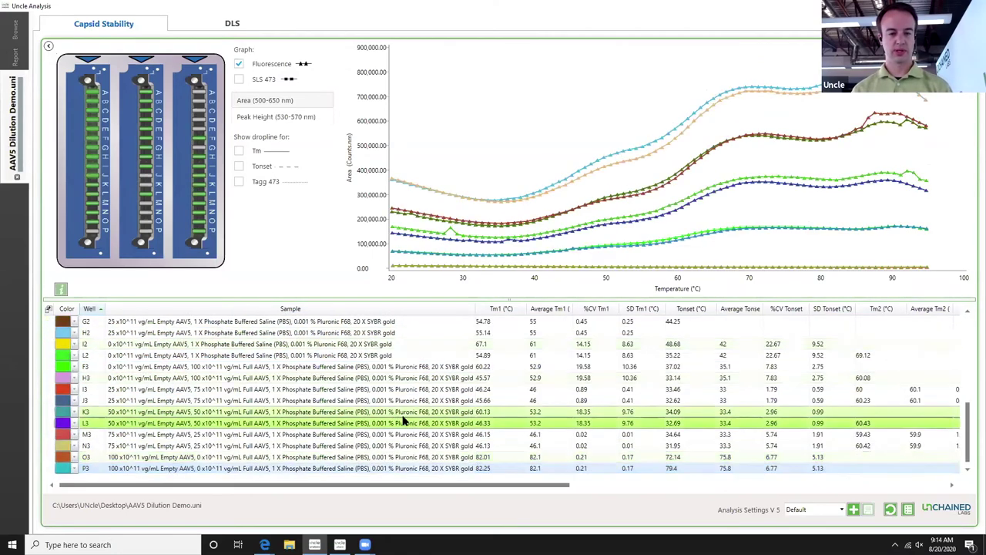
left_click(467, 372)
left_click(456, 389, "shift")
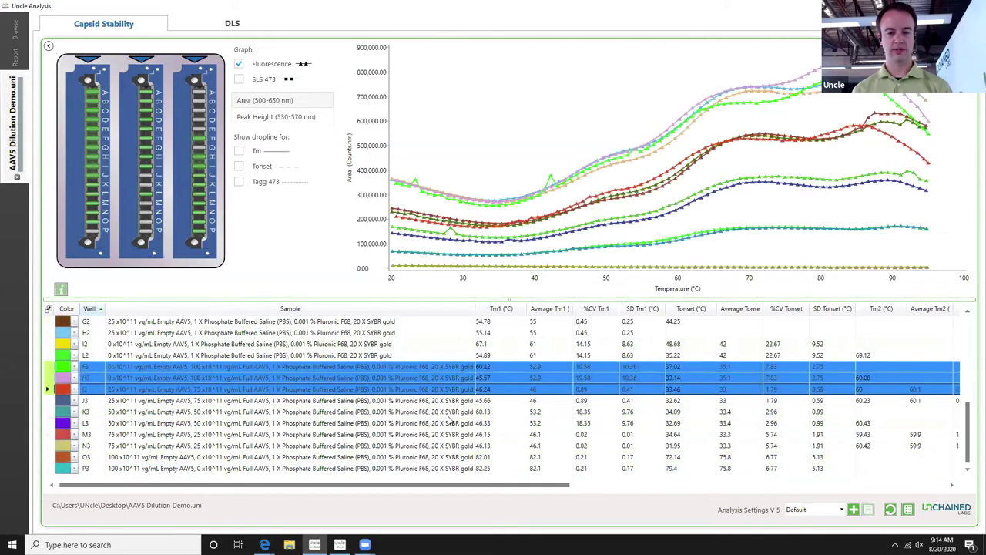
left_click(453, 401, "shift")
left_click(455, 412, "shift")
left_click(451, 424, "shift")
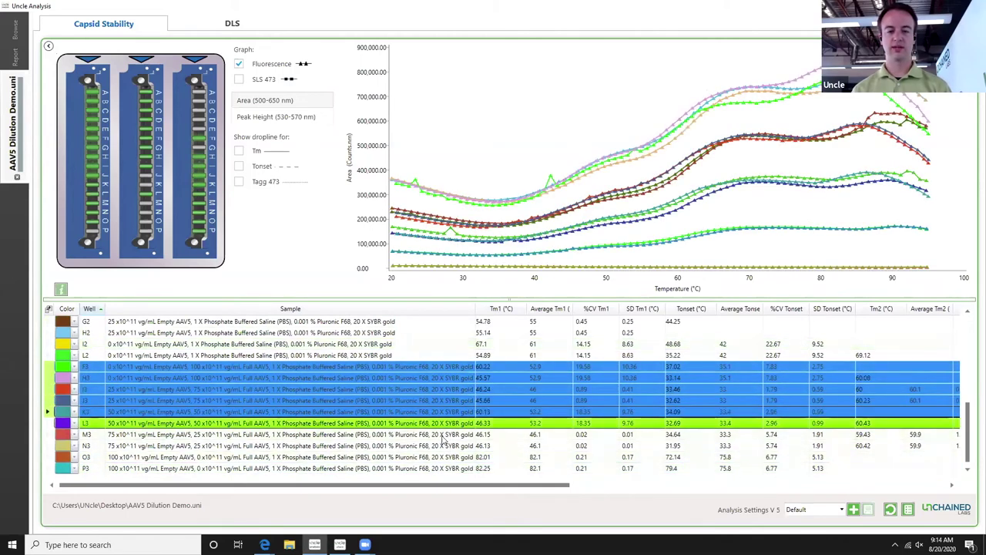
left_click(445, 435, "shift")
left_click(442, 457, "shift")
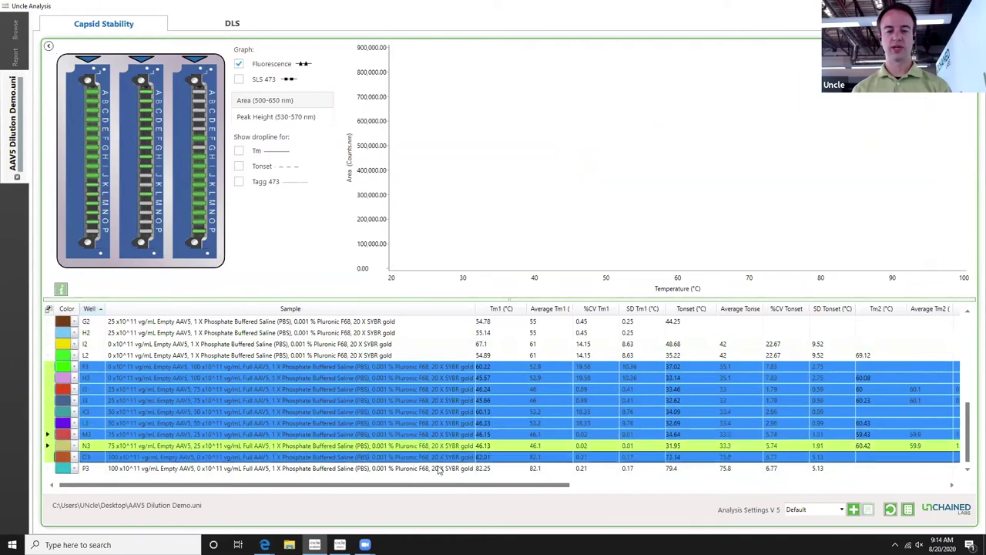
left_click(419, 468, "shift")
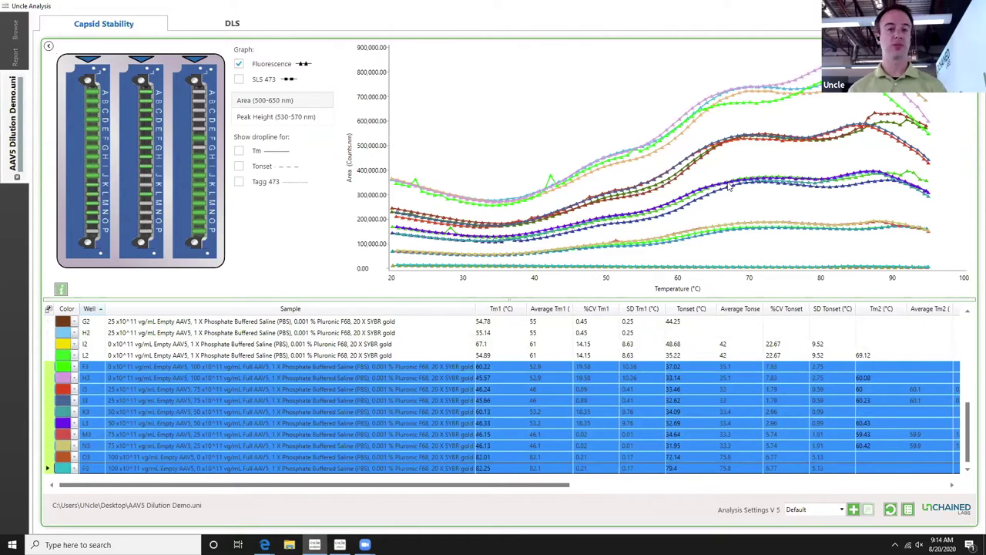
In the DLS results, add wells B1, C1 and D1 to the selection
left_click(232, 24)
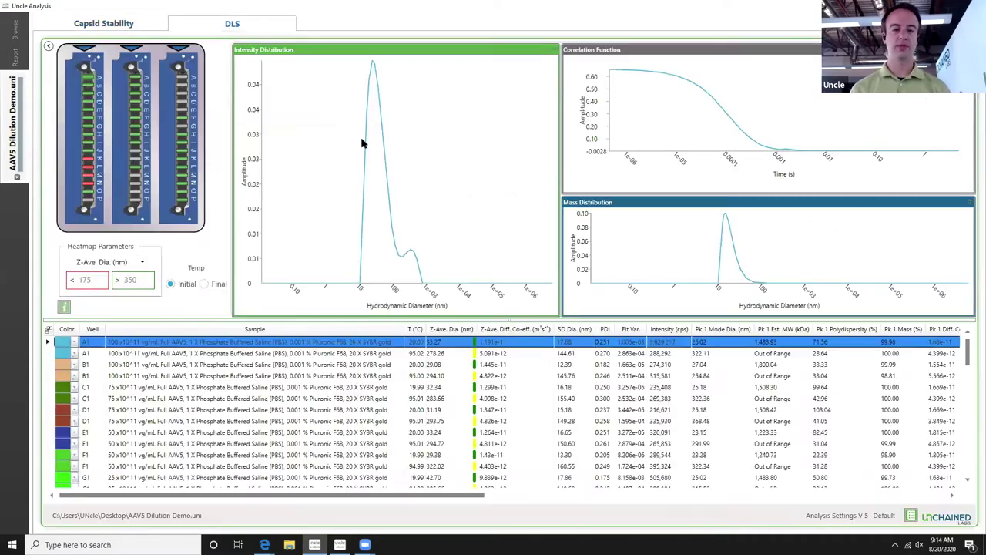
left_click(287, 364, "ctrl")
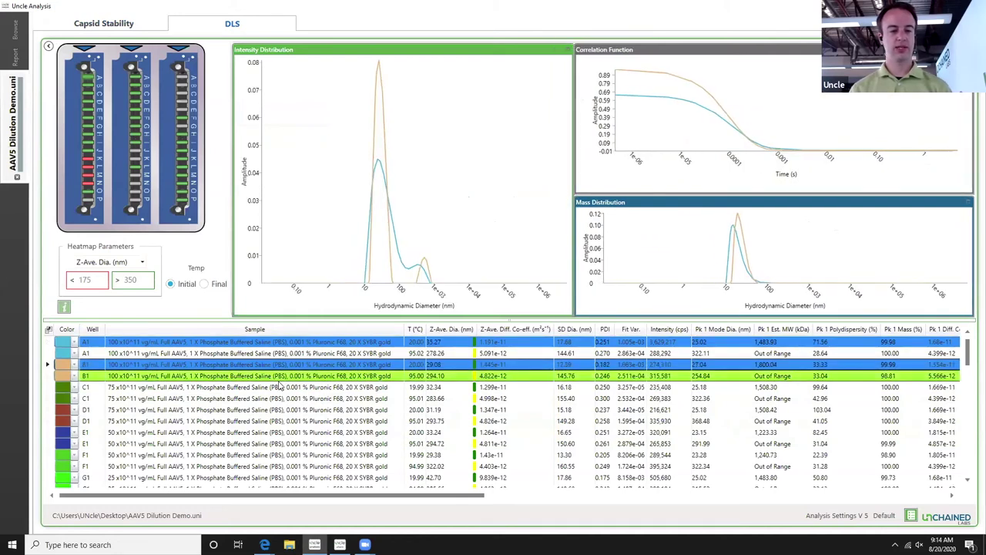
left_click(275, 386, "ctrl")
left_click(266, 411, "ctrl")
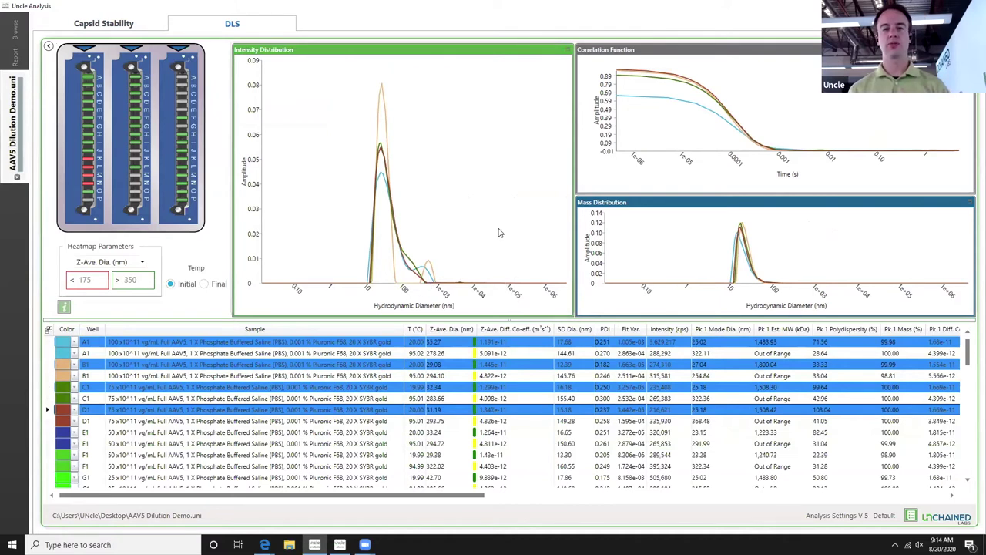
Overlay DLS distributions for well A1 with the 20 °C B1 and C1 measurements
left_click(363, 344)
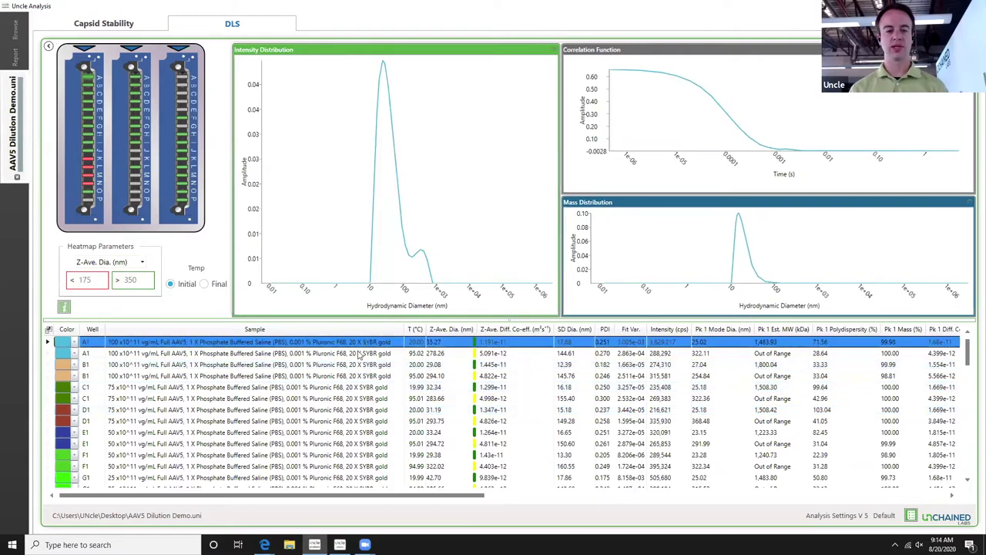
left_click(356, 366, "ctrl")
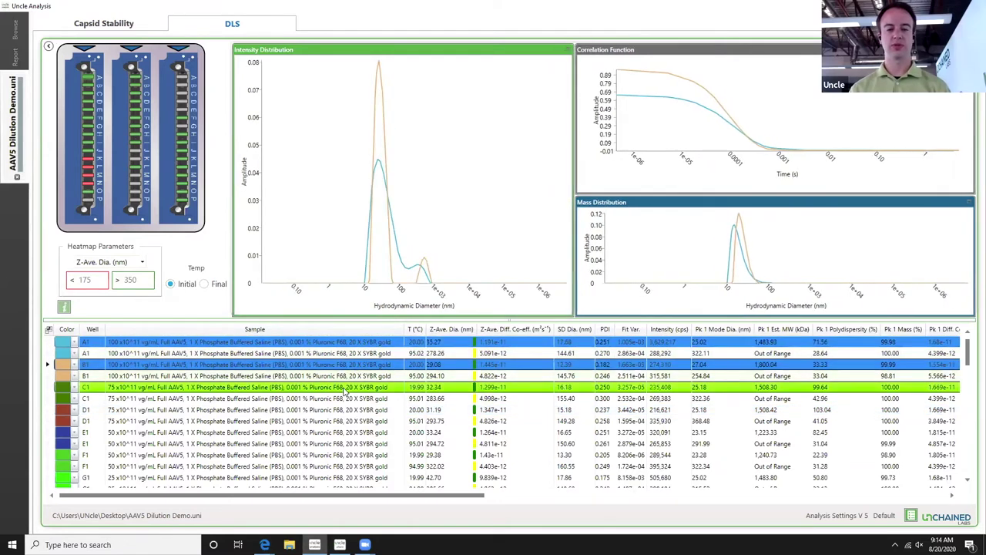
left_click(358, 387, "ctrl")
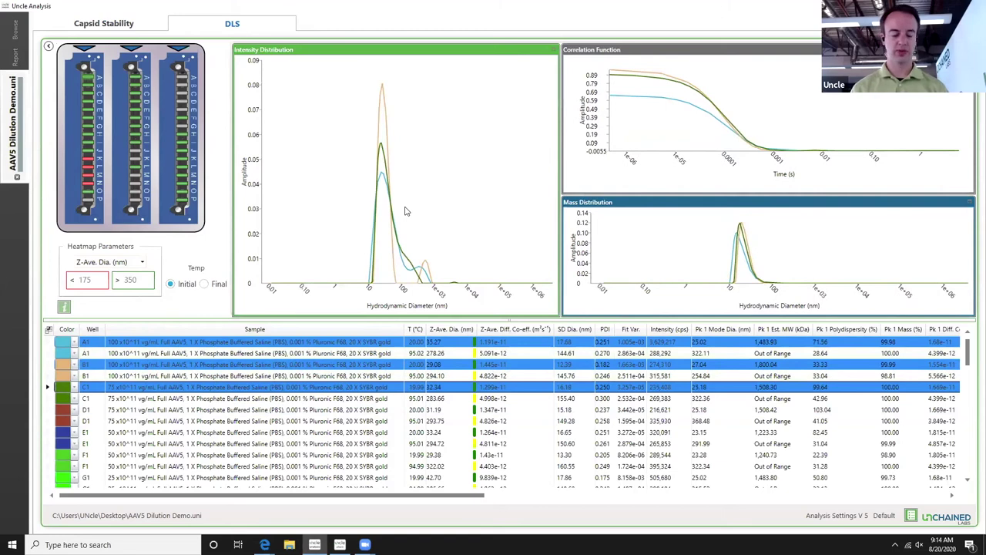